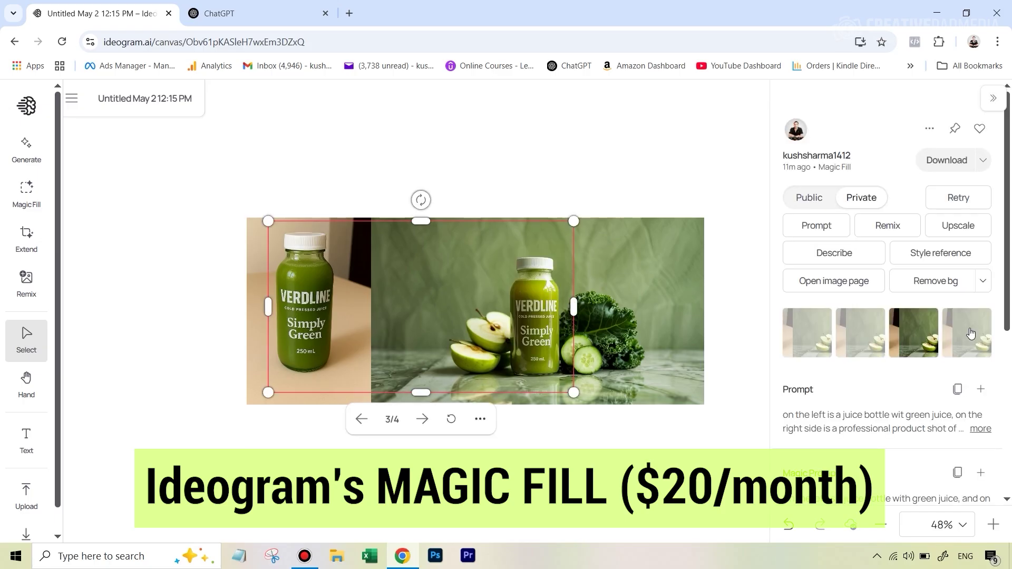
Pick the fourth Magic Fill variation of the Verdline bottle scene and zoom in three times.
left_click(972, 333)
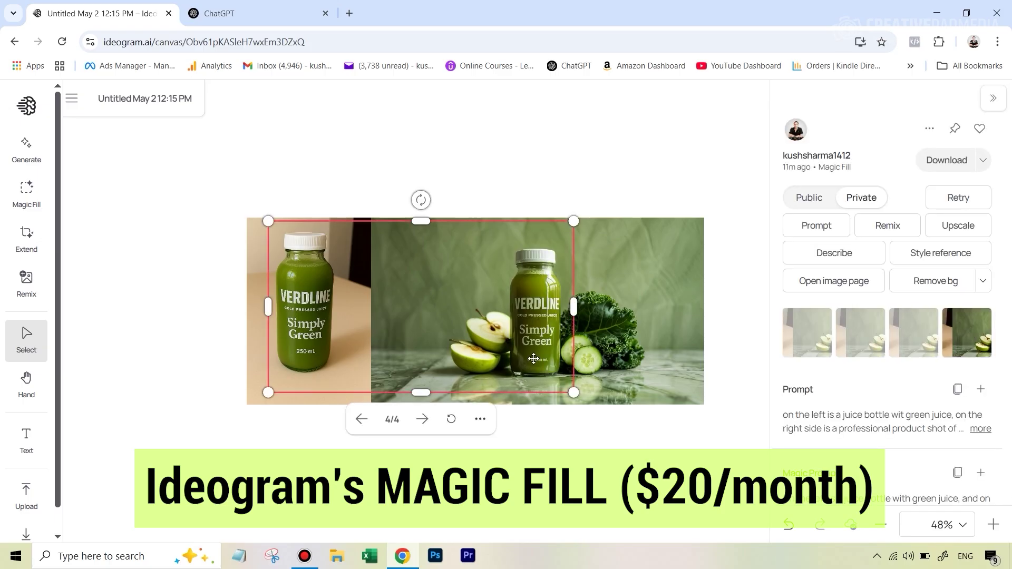
left_click(994, 525)
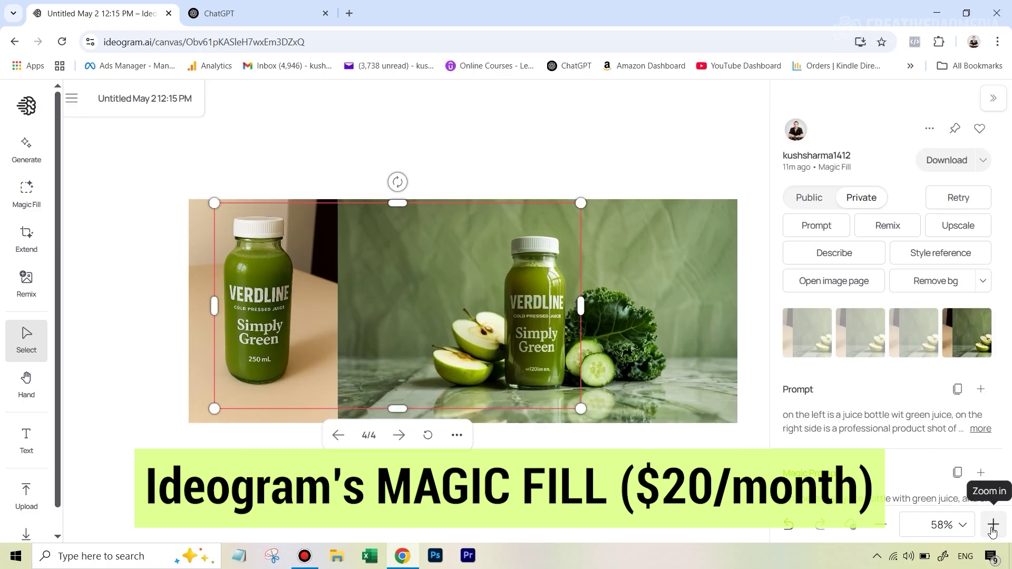
left_click(993, 525)
left_click(993, 525)
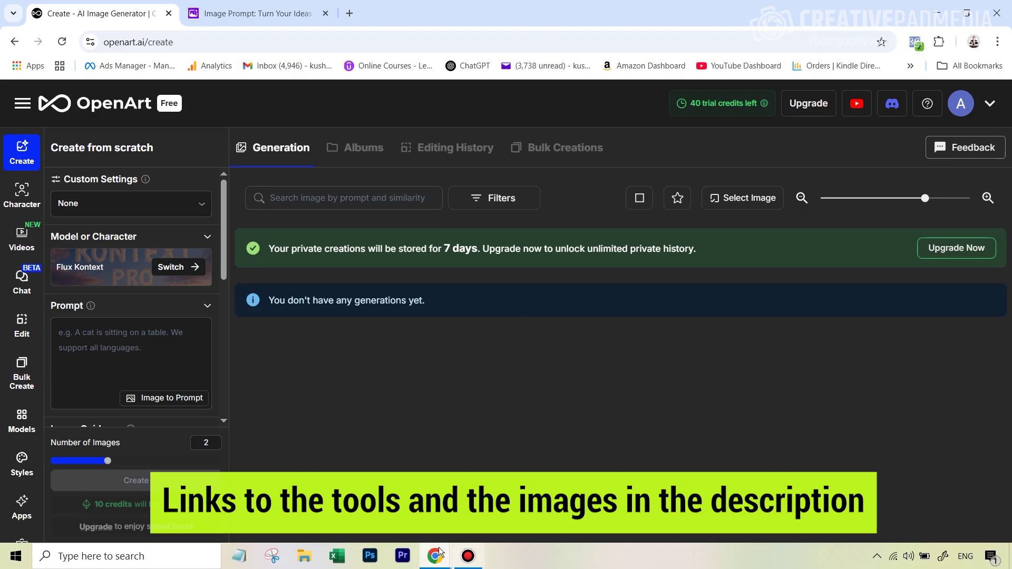
mouse_move(436, 556)
left_click(480, 506)
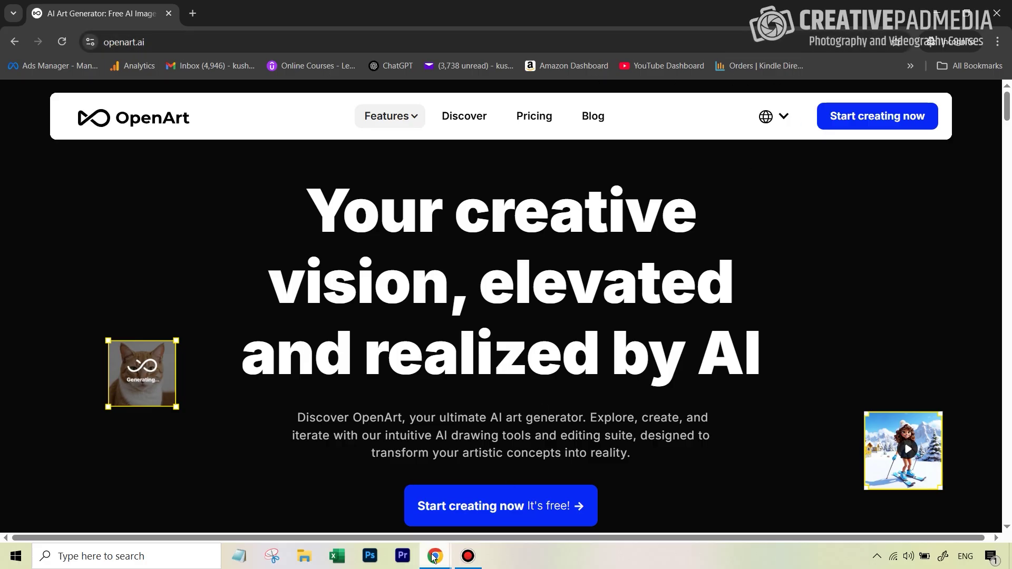
mouse_move(435, 557)
left_click(364, 501)
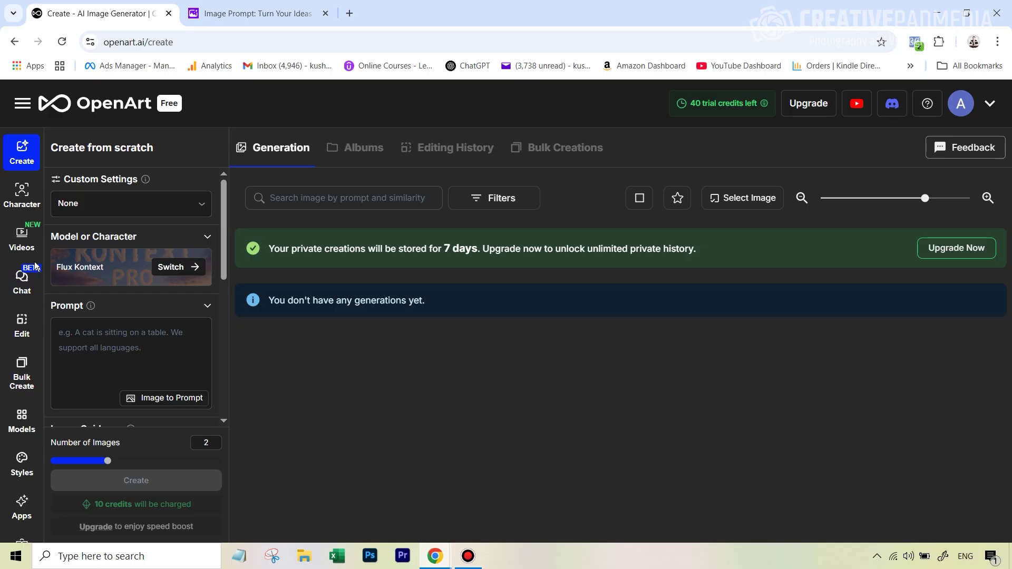
Open the Citrus Burst image in Edit mode and enlarge it toward both corners.
left_click(22, 328)
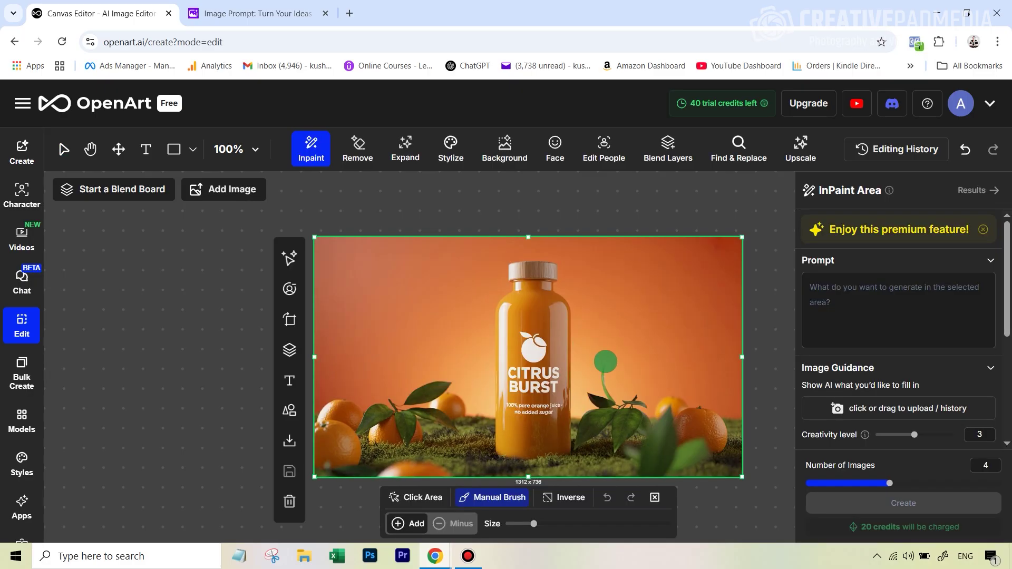
left_click_drag(312, 238, 263, 209)
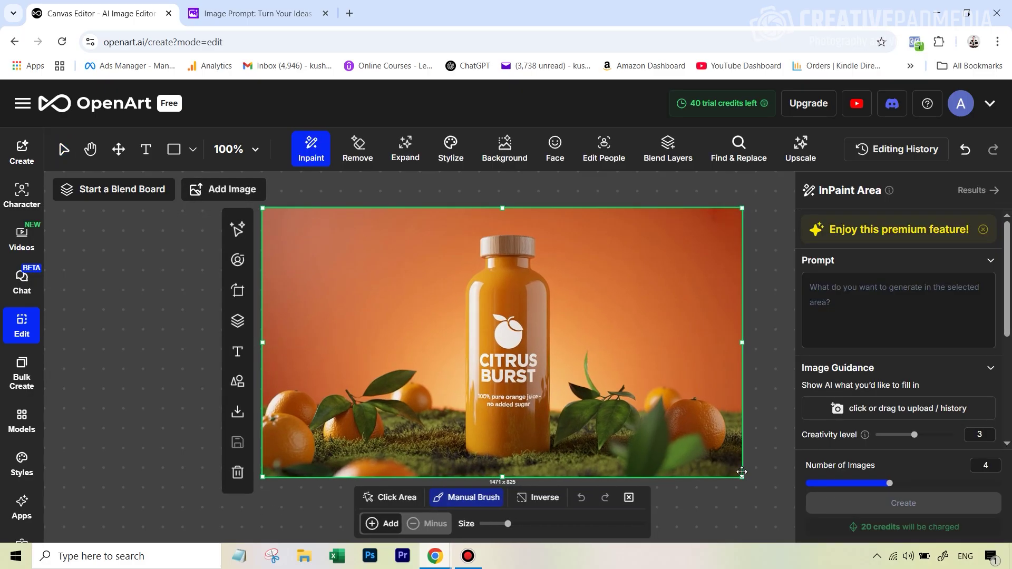
left_click_drag(742, 477, 779, 504)
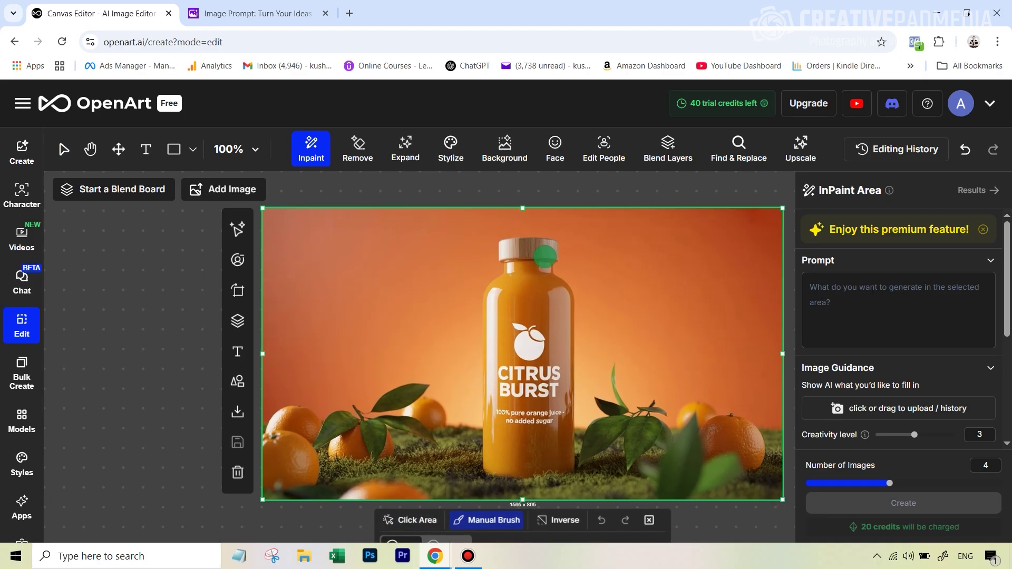
Enlarge the inpaint brush and start masking the bottle cap.
scroll(582, 318, "down", 1)
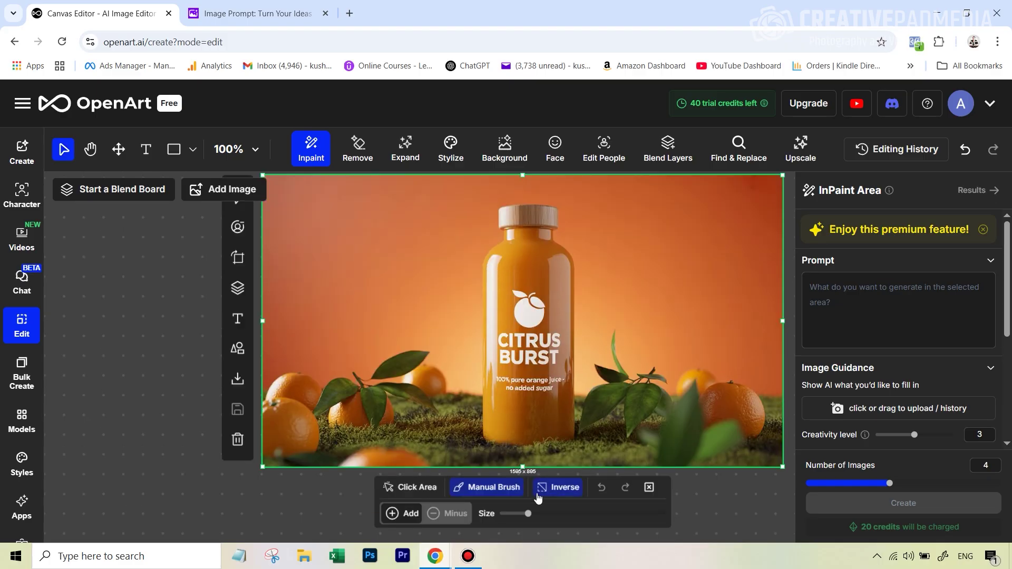
left_click_drag(528, 514, 552, 517)
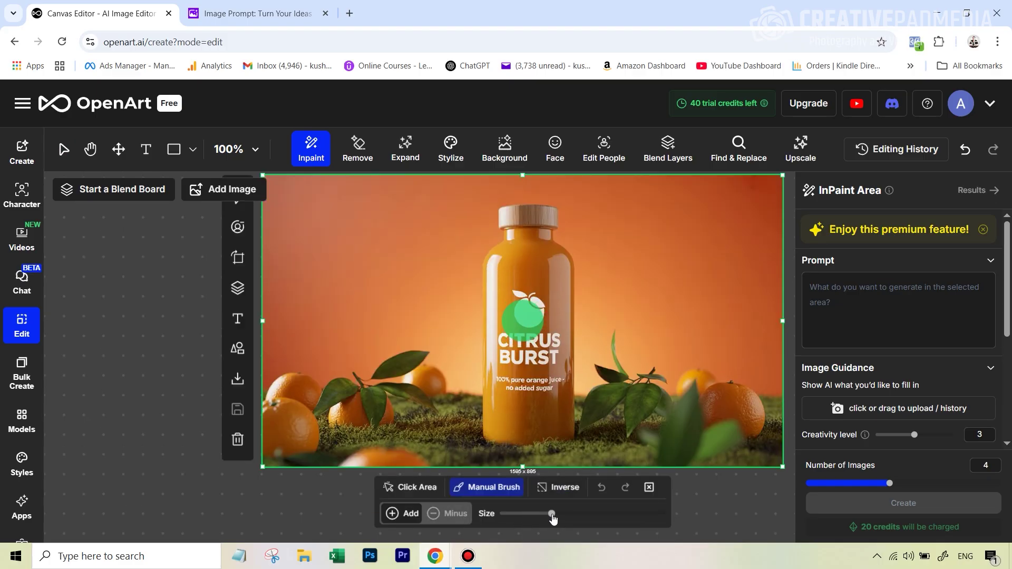
mouse_move(509, 222)
left_mouse_down()
mouse_move(542, 218)
mouse_move(512, 230)
mouse_move(548, 240)
mouse_move(492, 264)
mouse_move(545, 287)
mouse_move(517, 289)
mouse_move(544, 438)
left_mouse_up()
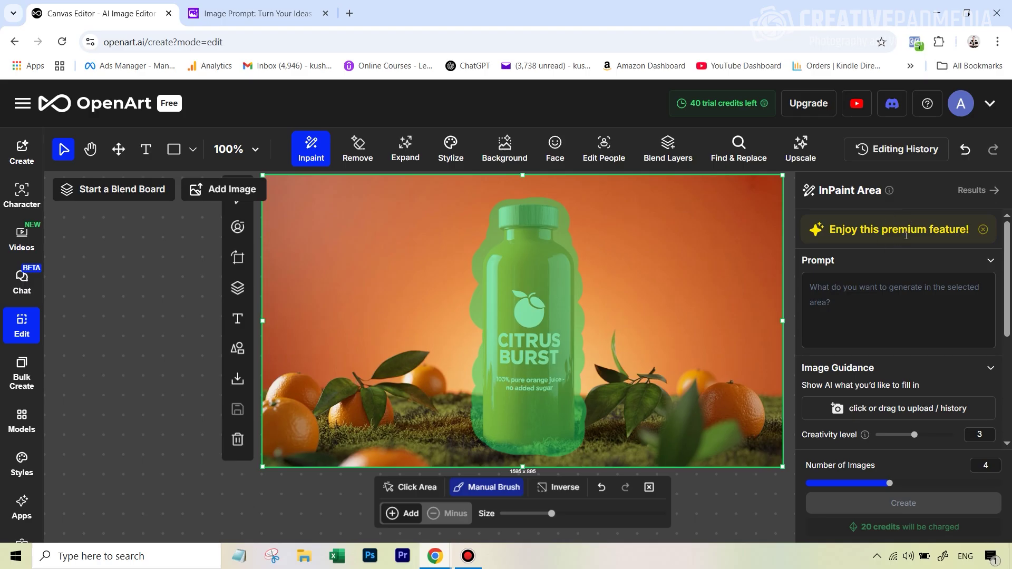
With the bottle masked, focus the Prompt box, then switch to the ImagePrompt.org tab.
left_click(932, 282)
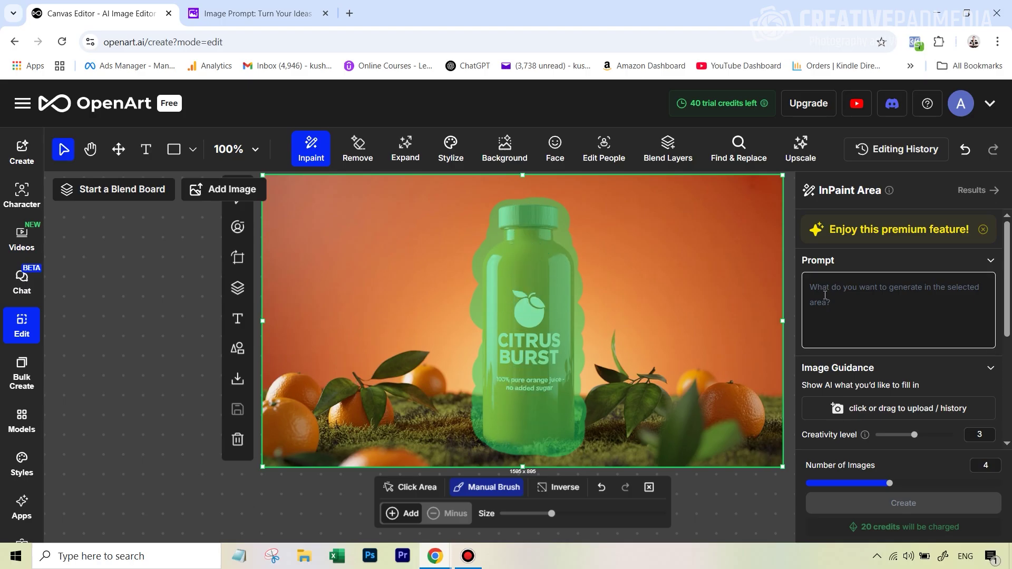
left_click(267, 19)
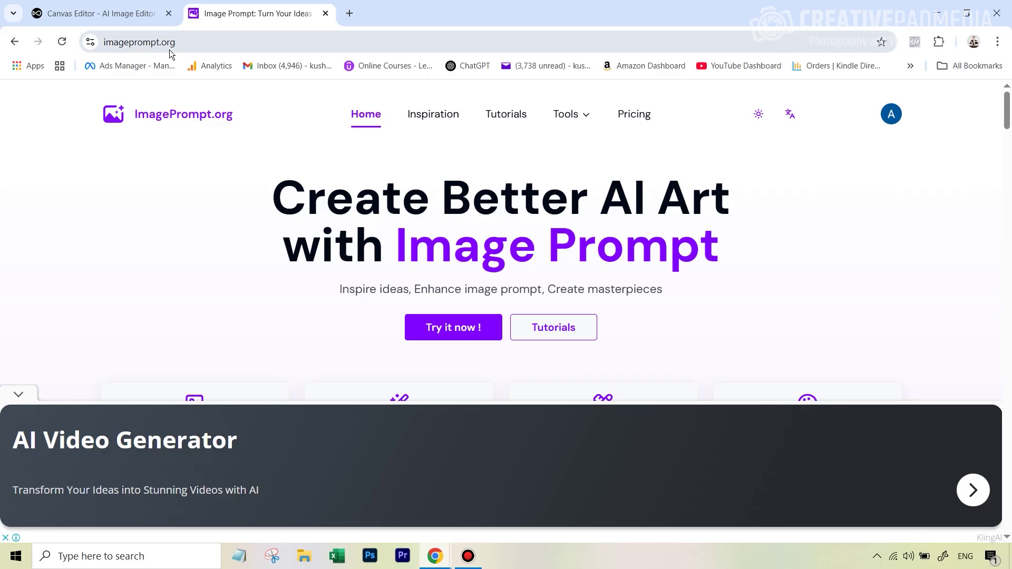
Generate an Image to Prompt description of the ORANGE GROVE bottle photo and copy it.
scroll(280, 213, "down", 4)
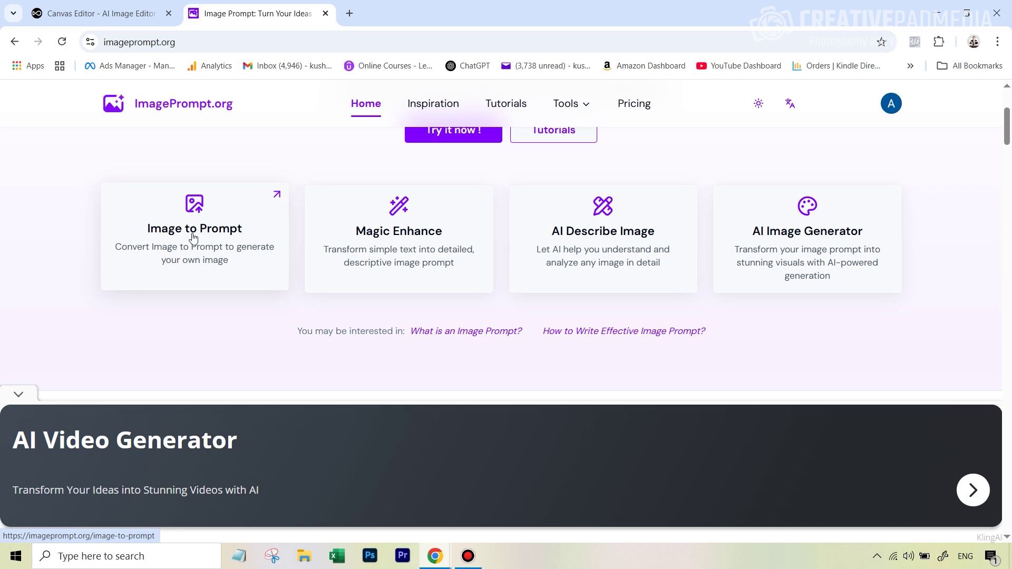
left_click(216, 248)
scroll(565, 291, "down", 6)
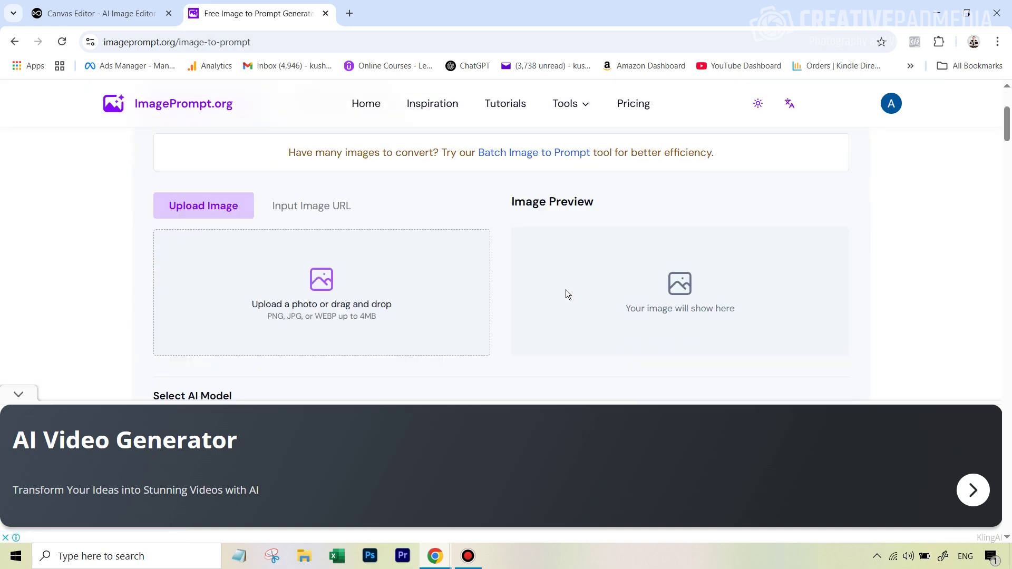
scroll(594, 272, "down", 2)
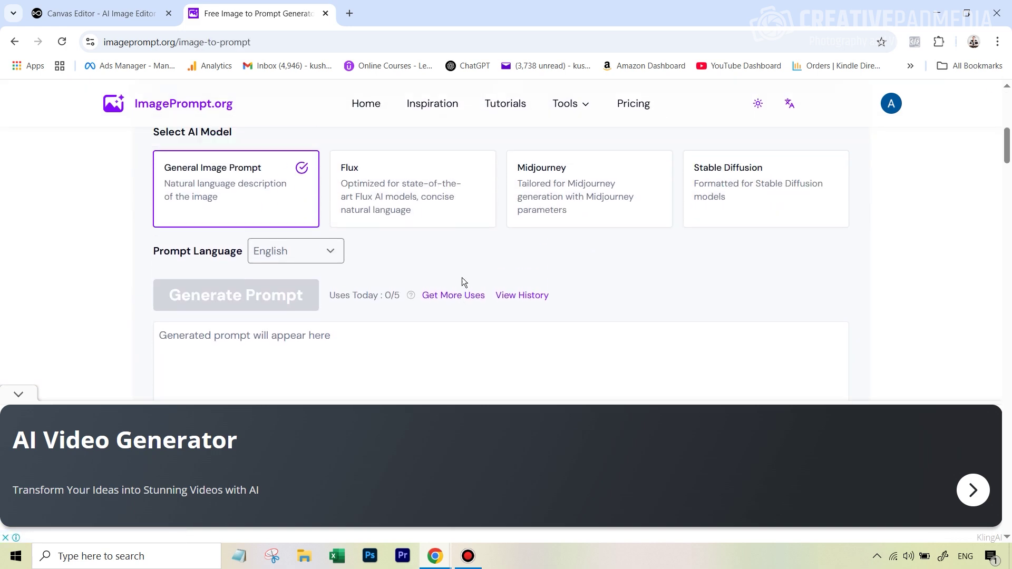
scroll(327, 210, "up", 1)
scroll(327, 211, "up", 4)
scroll(337, 295, "down", 1)
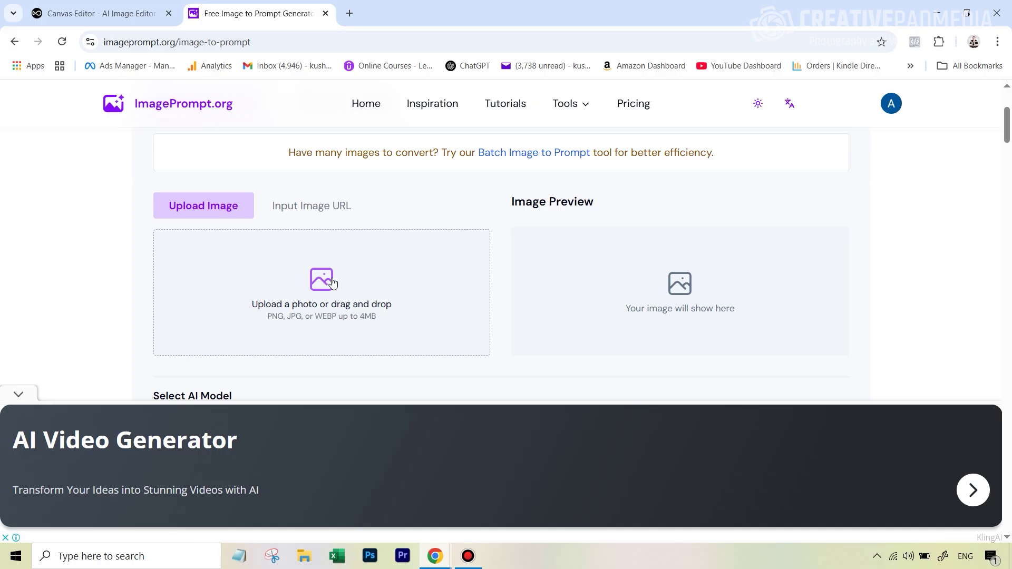
scroll(606, 322, "down", 5)
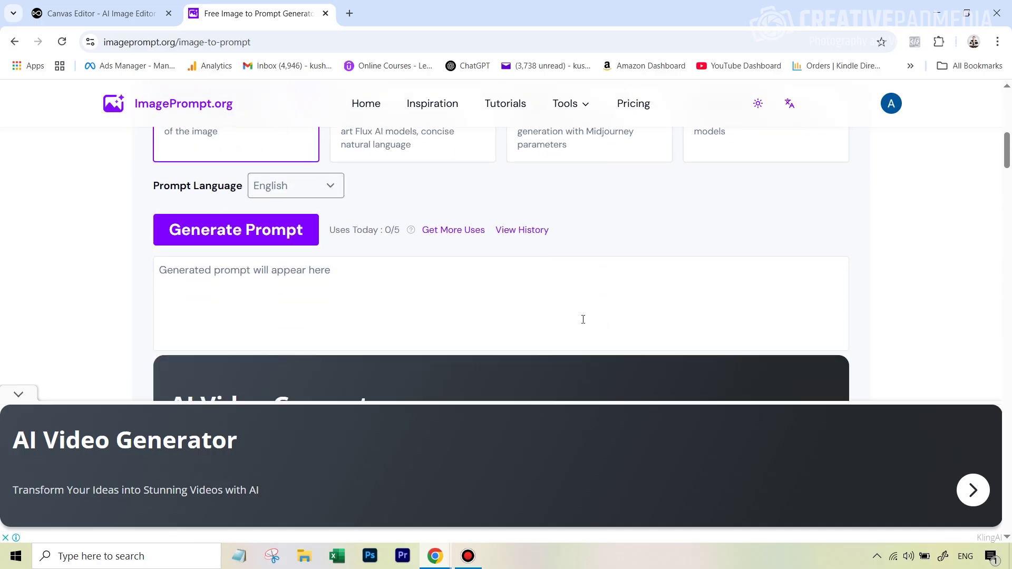
left_click(244, 232)
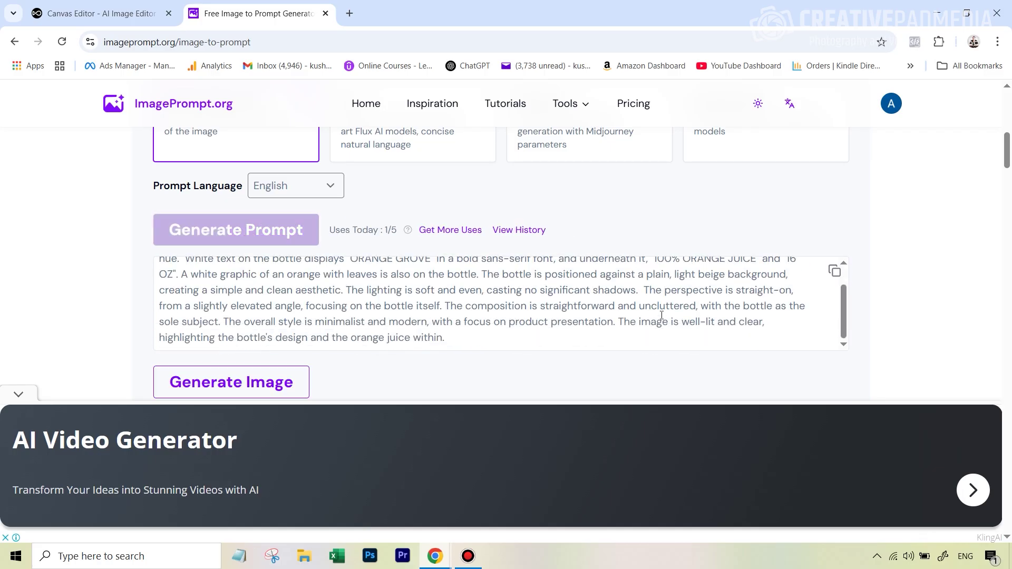
left_click(834, 274)
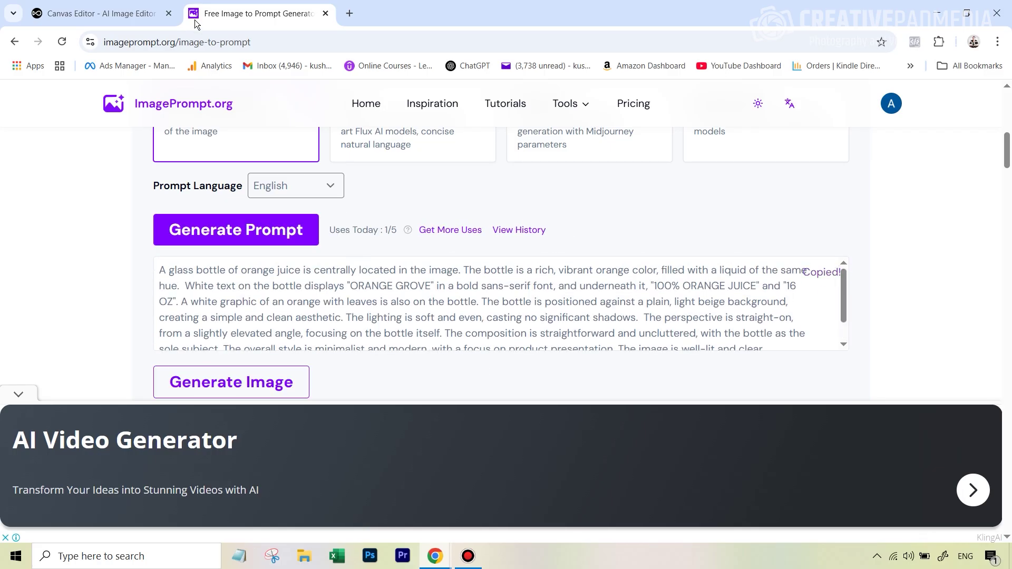
Paste the copied ORANGE GROVE bottle description into OpenArt's InPaint Prompt box.
left_click(100, 14)
left_click(807, 298)
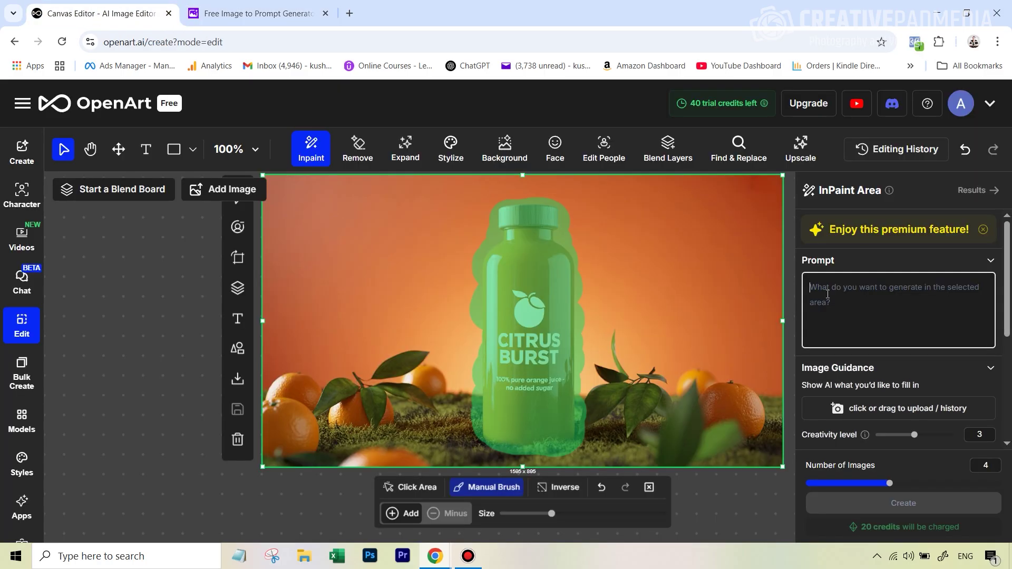
key("ctrl+v")
scroll(884, 323, "down", 3)
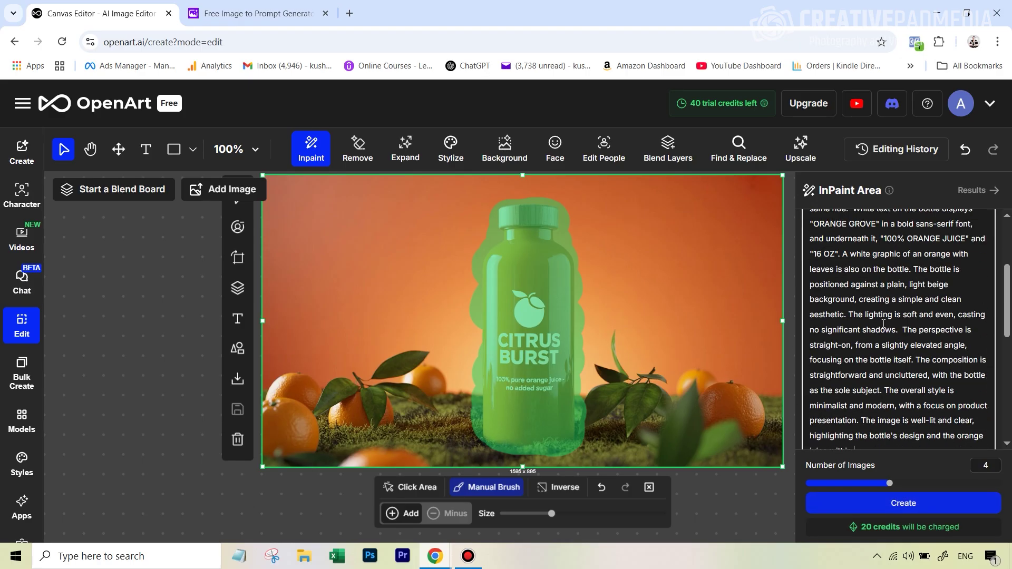
scroll(892, 317, "down", 3)
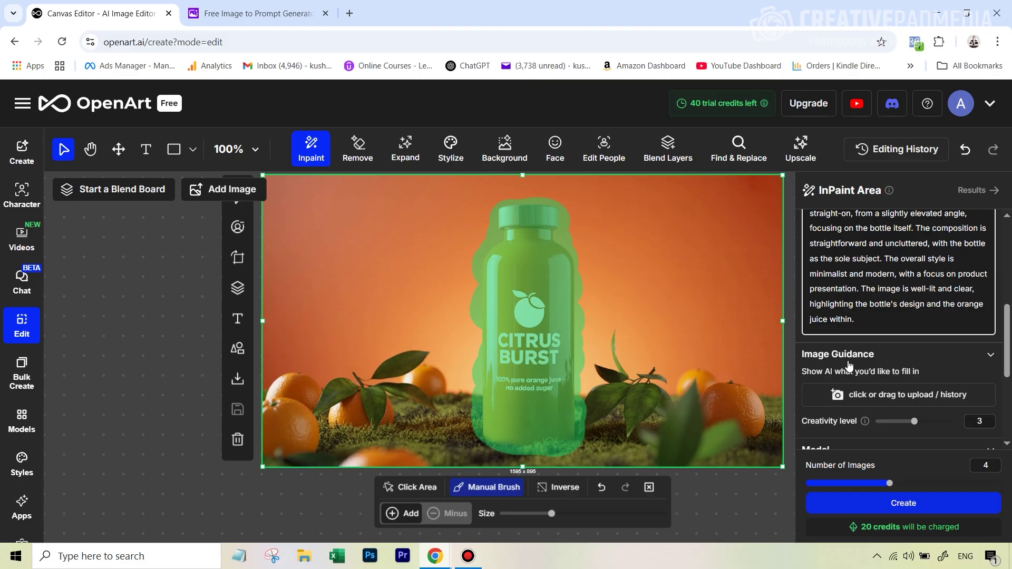
Upload the Orange Grove photo as Image Guidance and review the creativity level setting.
left_click(867, 399)
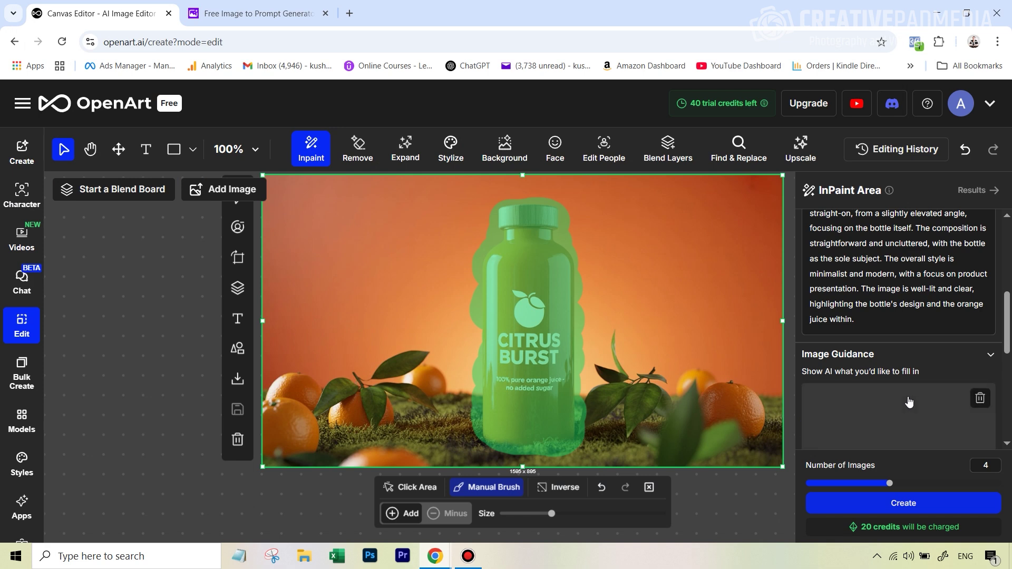
scroll(903, 396, "down", 3)
scroll(901, 321, "down", 3)
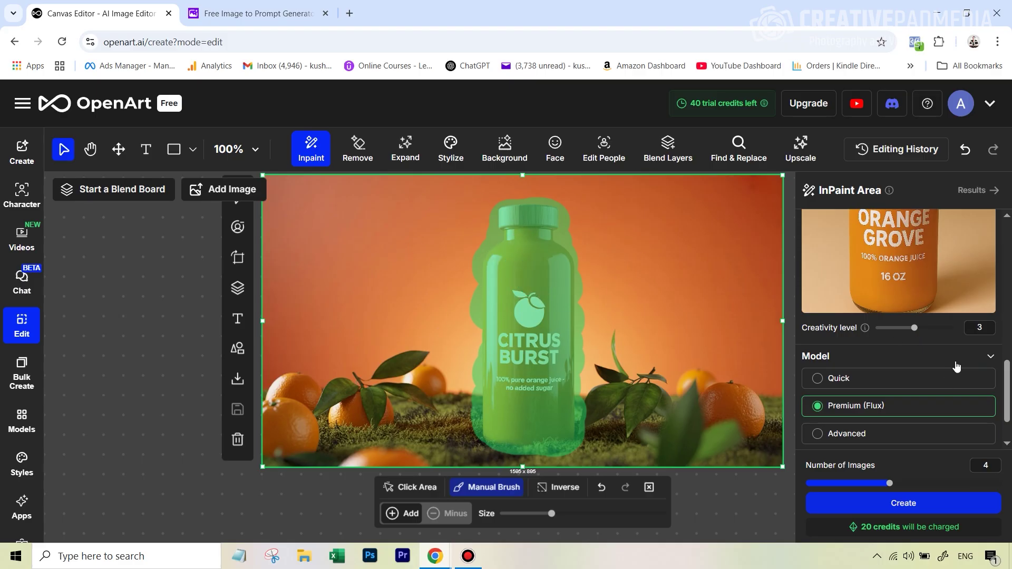
scroll(931, 342, "up", 1)
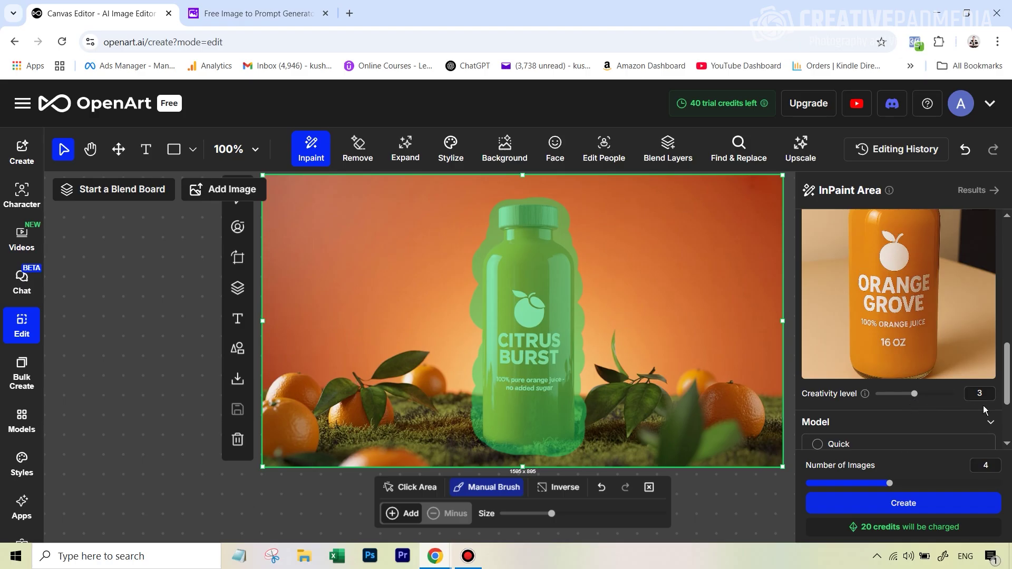
left_click(971, 393)
scroll(899, 406, "down", 2)
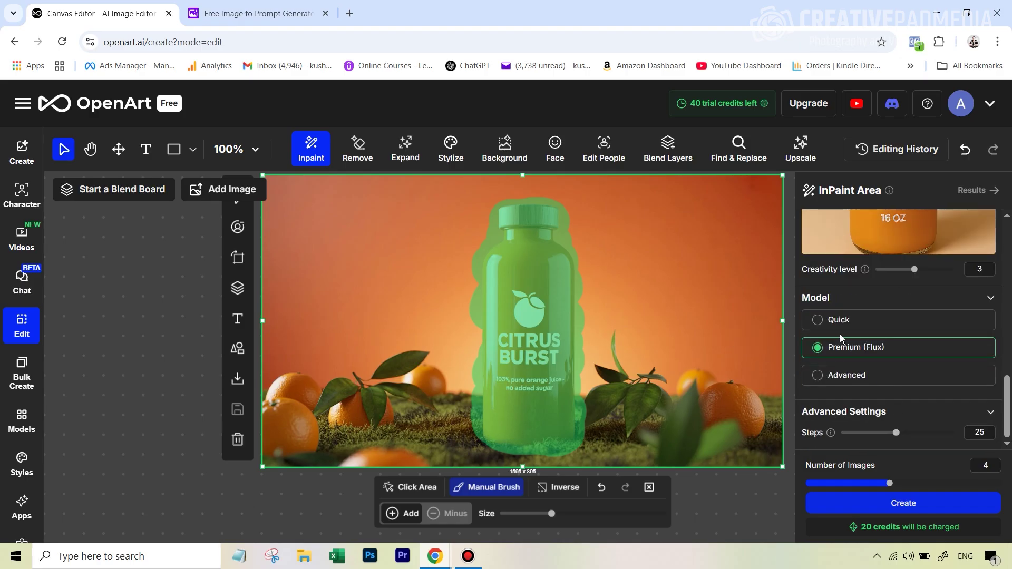
mouse_move(839, 354)
scroll(949, 383, "up", 2)
scroll(945, 357, "down", 2)
Keep the image count at 4 and generate the Orange Grove inpainted versions.
left_click(980, 467)
double_click(980, 467)
left_click(904, 509)
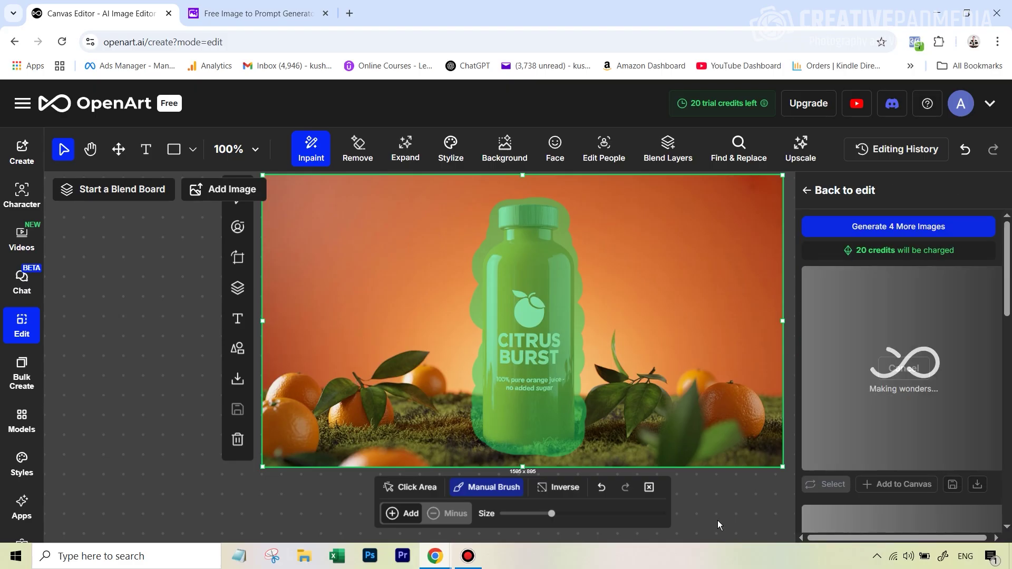
scroll(889, 304, "down", 4)
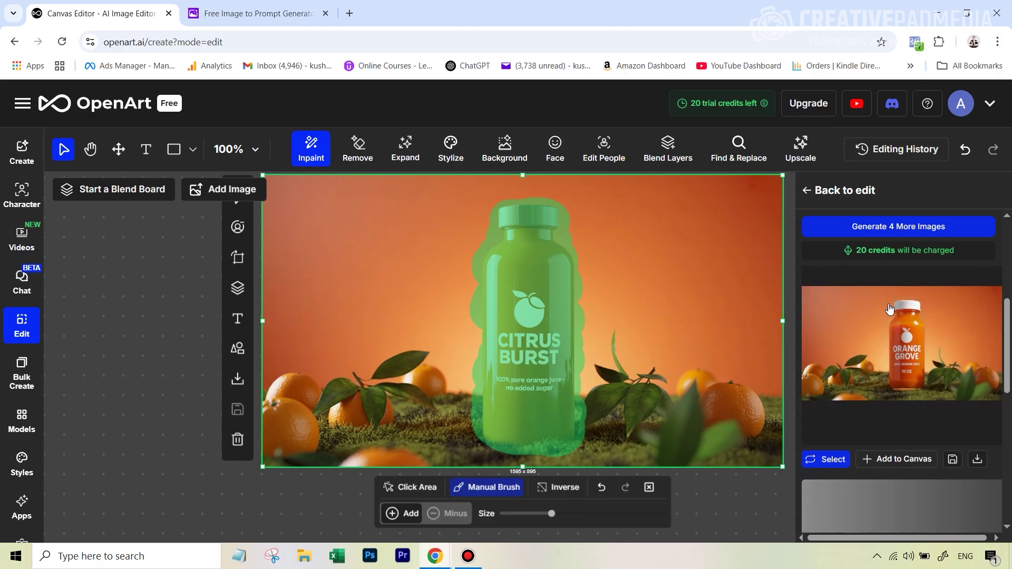
scroll(891, 311, "up", 3)
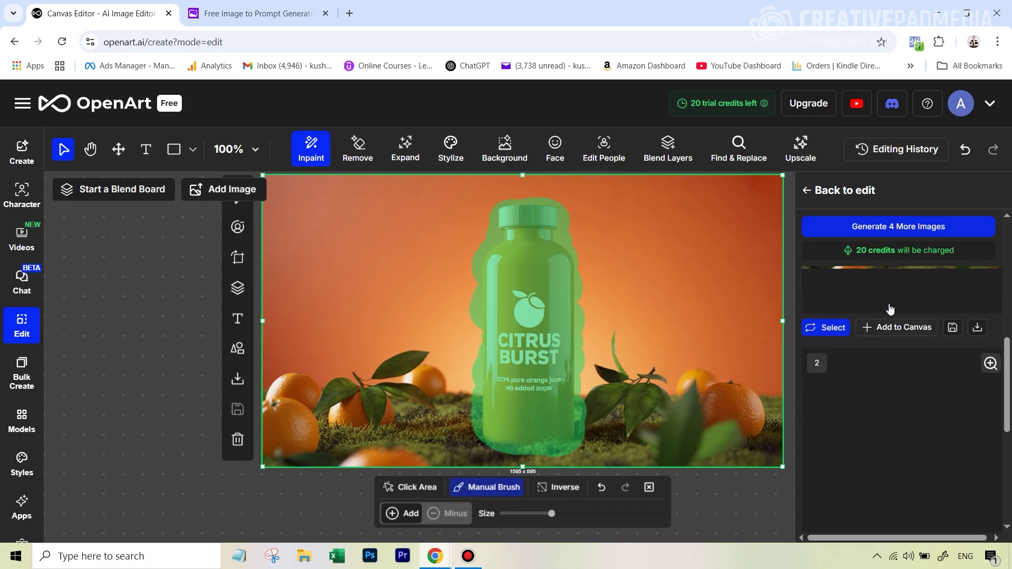
scroll(898, 322, "down", 3)
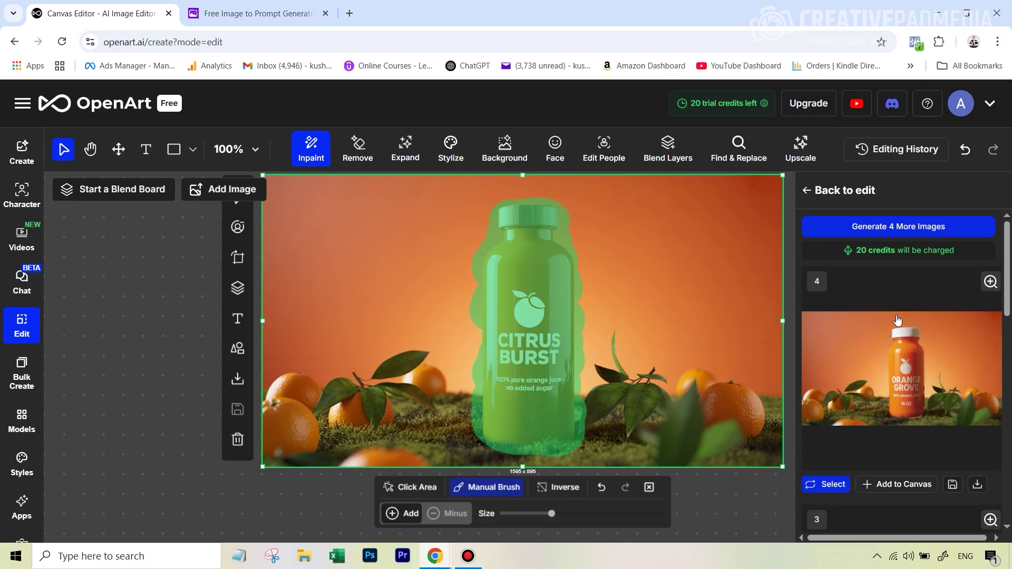
left_click(896, 361)
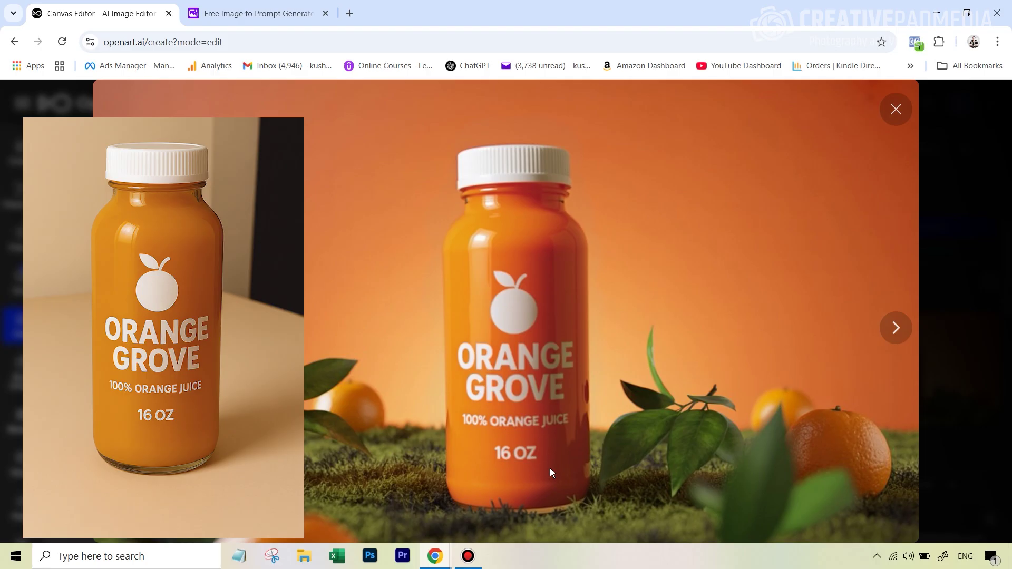
left_click(896, 332)
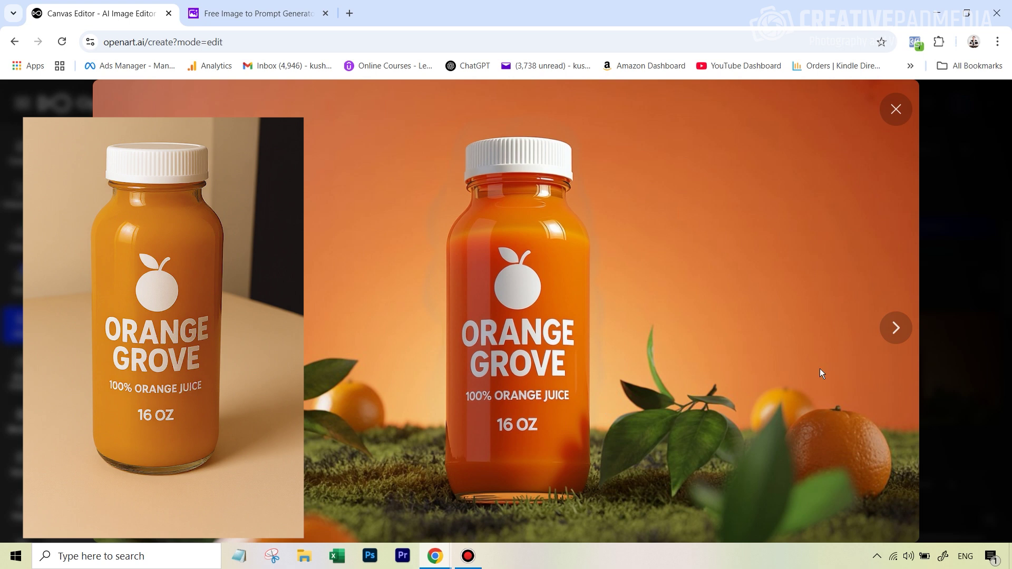
left_click(890, 338)
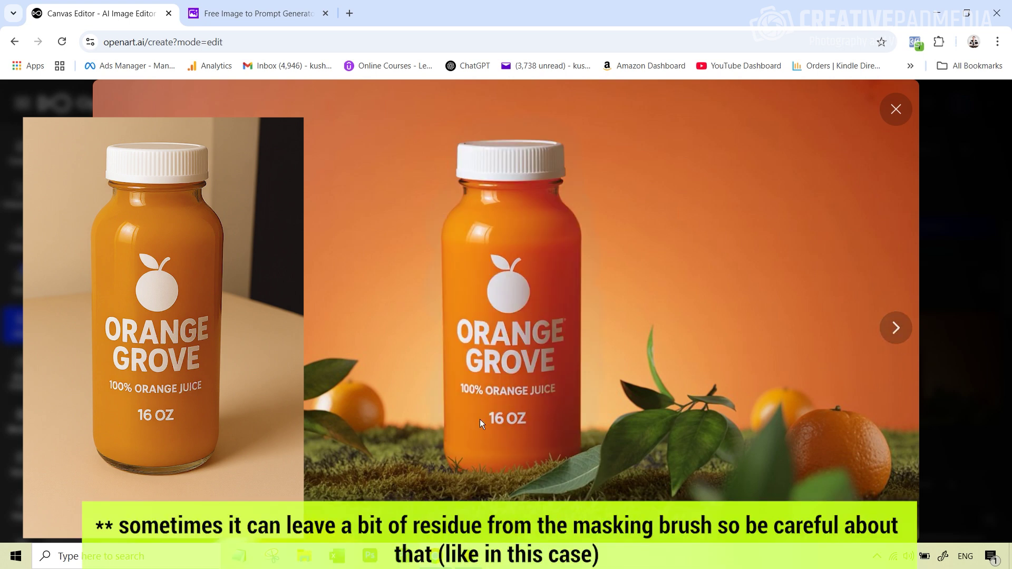
left_click(897, 330)
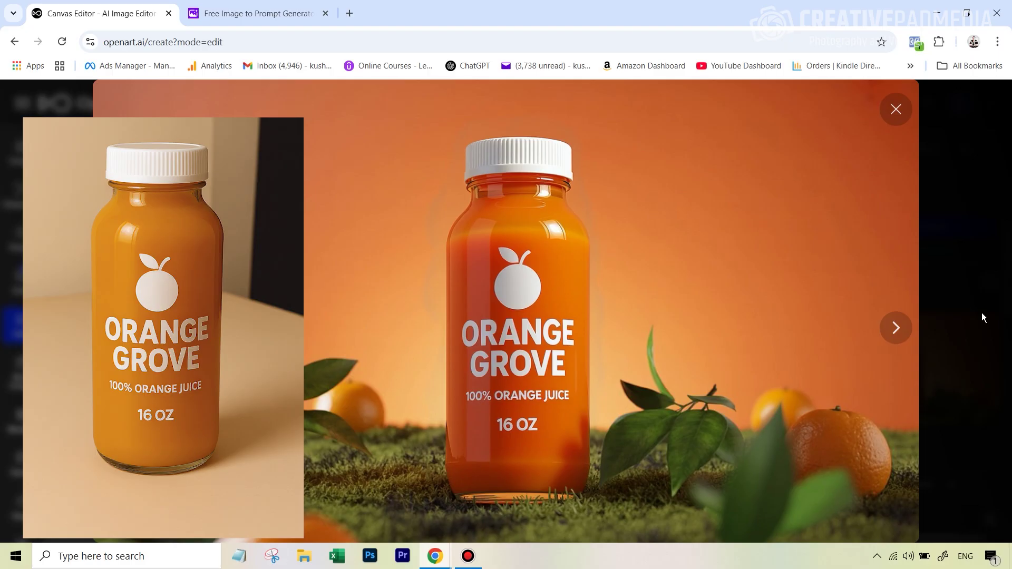
left_click(897, 118)
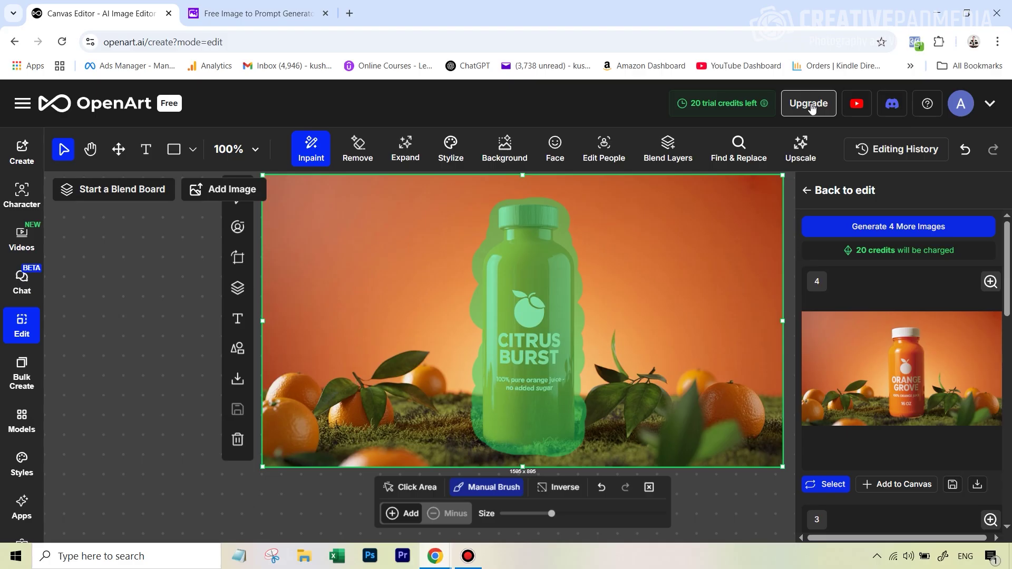
Show the Upgrade plans window with MONTHLY billing prices.
right_click(828, 120)
left_click(809, 104)
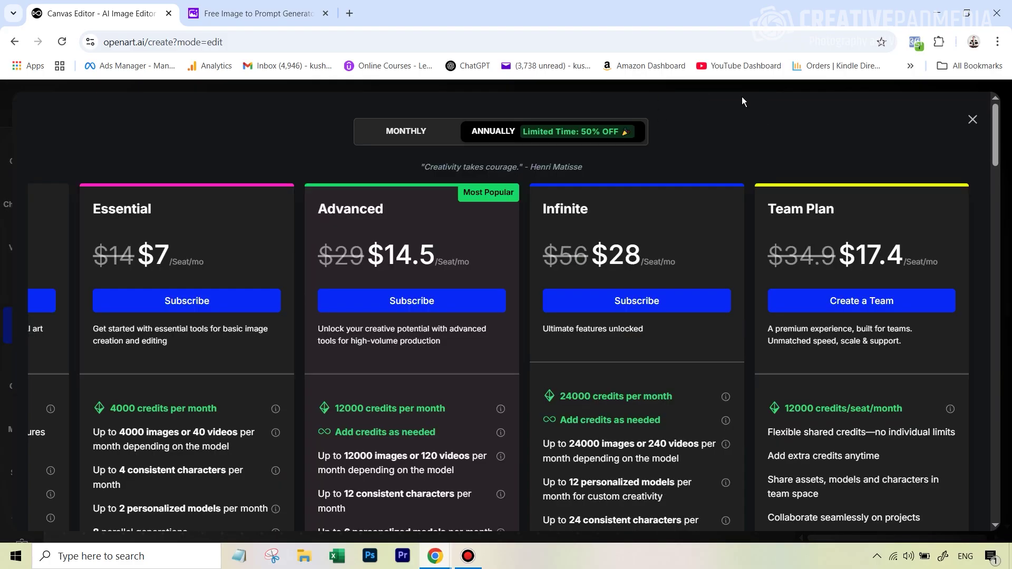
left_click(411, 136)
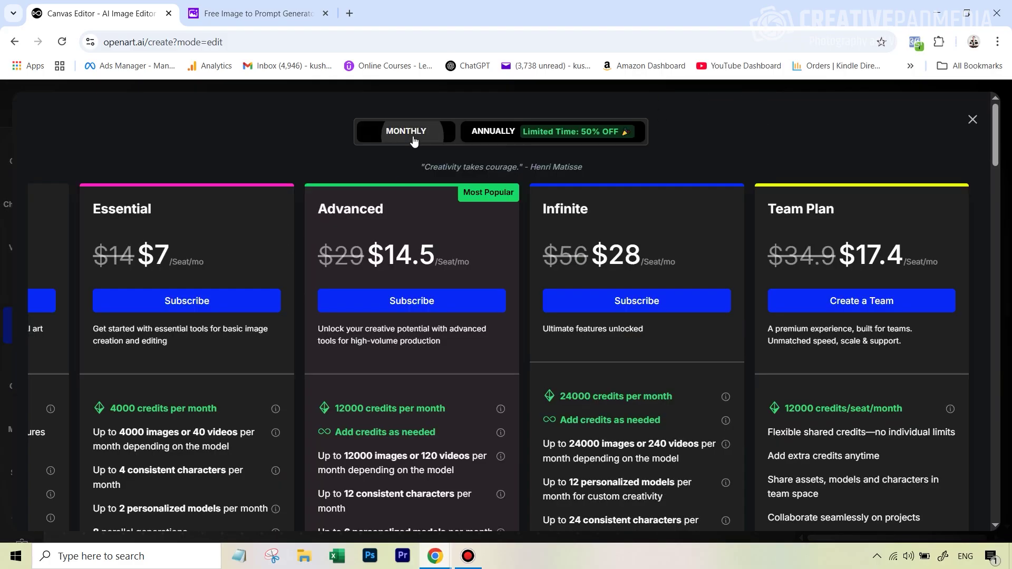